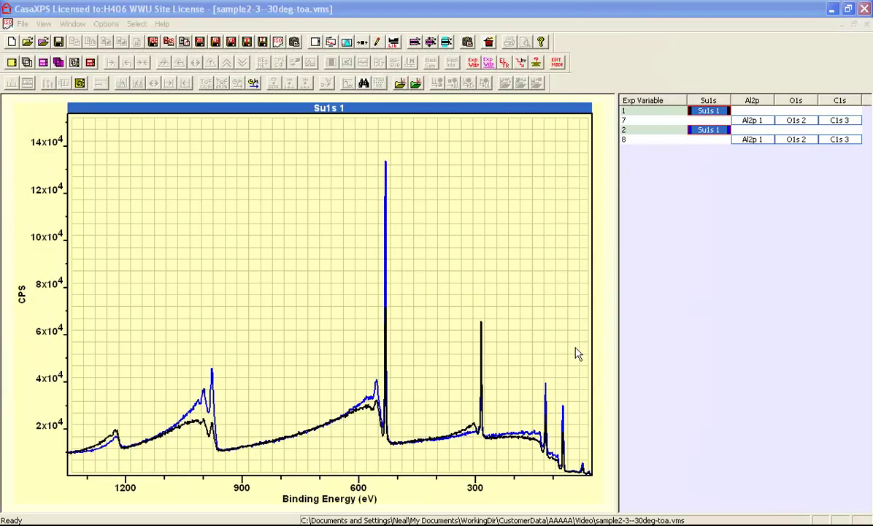
# Step: Zoom the overlaid survey spectra to about 195–50 eV, then select both samples' Al2p spectra
pyautogui.moveTo(513, 372); pyautogui.dragTo(576, 482)
pyautogui.click(521, 389)
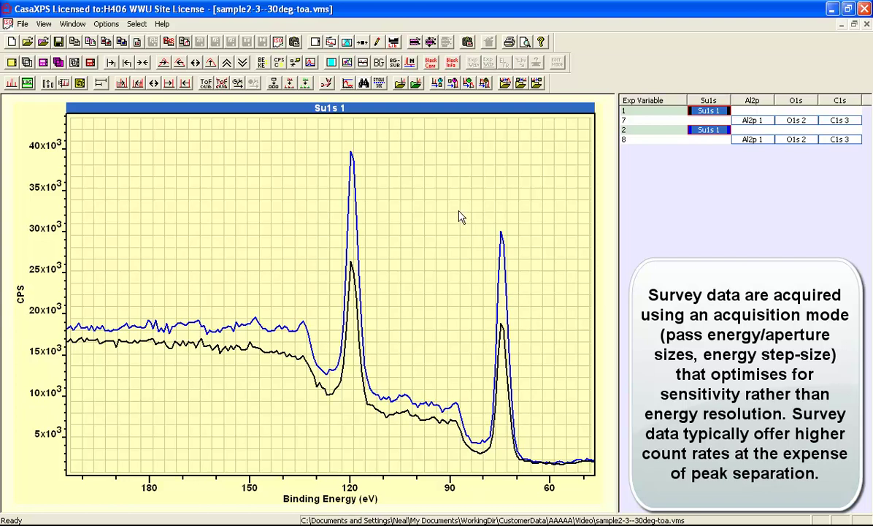
pyautogui.click(709, 115)
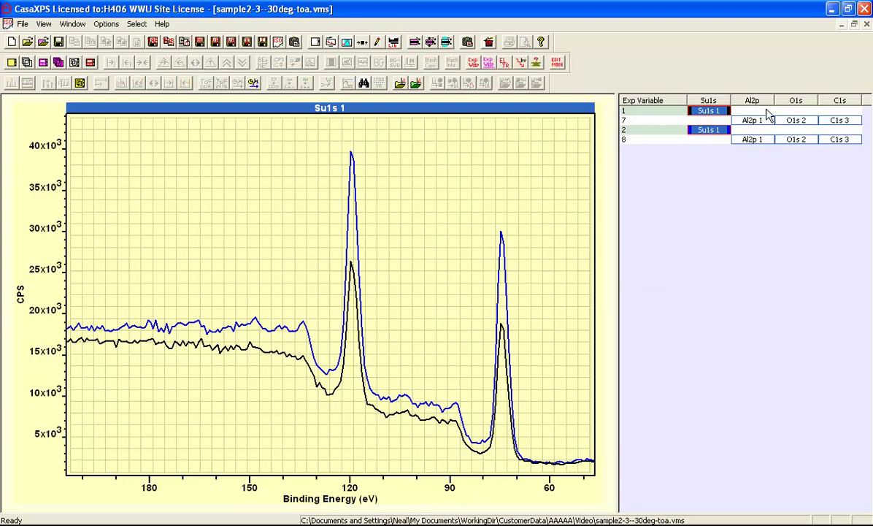
pyautogui.click(754, 102)
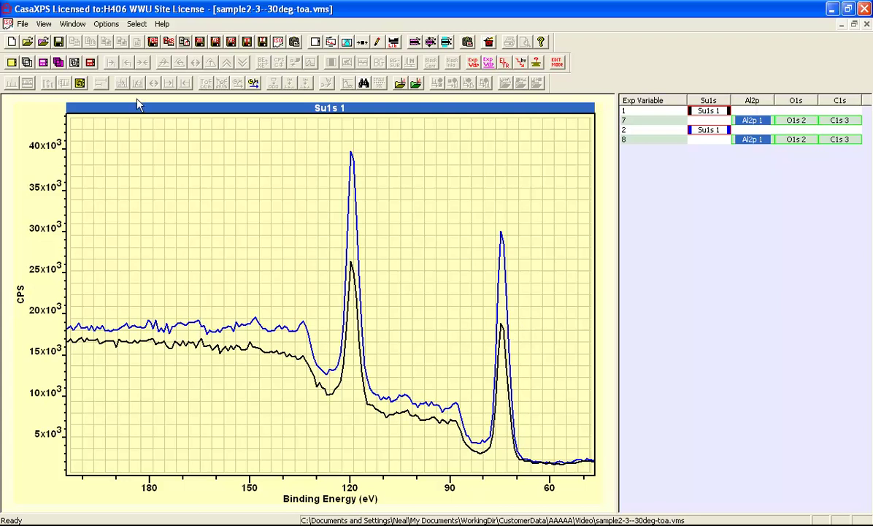
# Step: Overlay both samples' Al2p 1 spectra and zoom on the Al 2p peaks near 84–68 eV
pyautogui.click(58, 62)
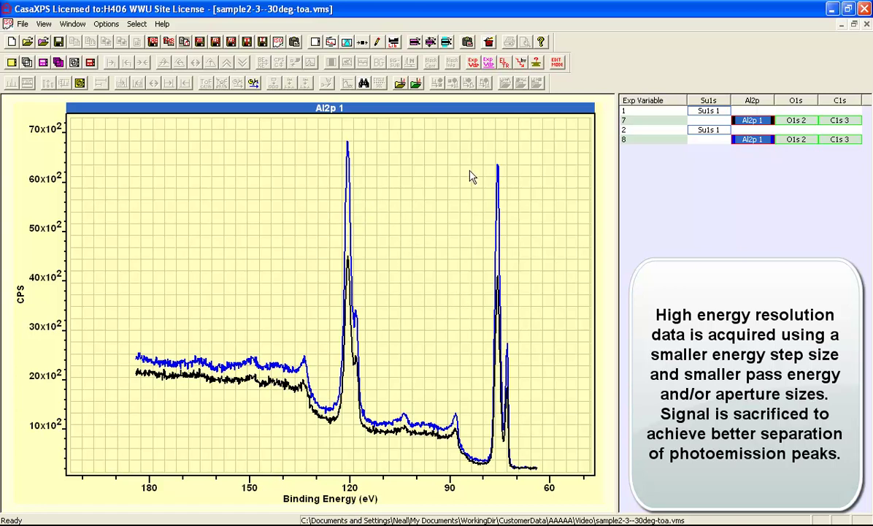
pyautogui.click(466, 147)
pyautogui.moveTo(466, 147)
pyautogui.mouseDown()
pyautogui.moveTo(521, 475)
pyautogui.moveTo(521, 460)
pyautogui.mouseUp()
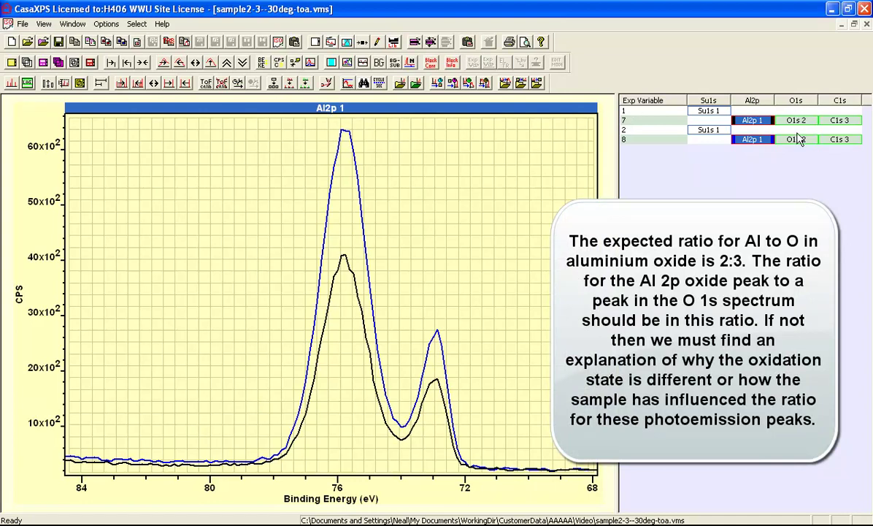
# Step: Overlay both samples' O1s 2 spectra, then redisplay the Al2p 1 spectra across about 185–65 eV
pyautogui.click(796, 100)
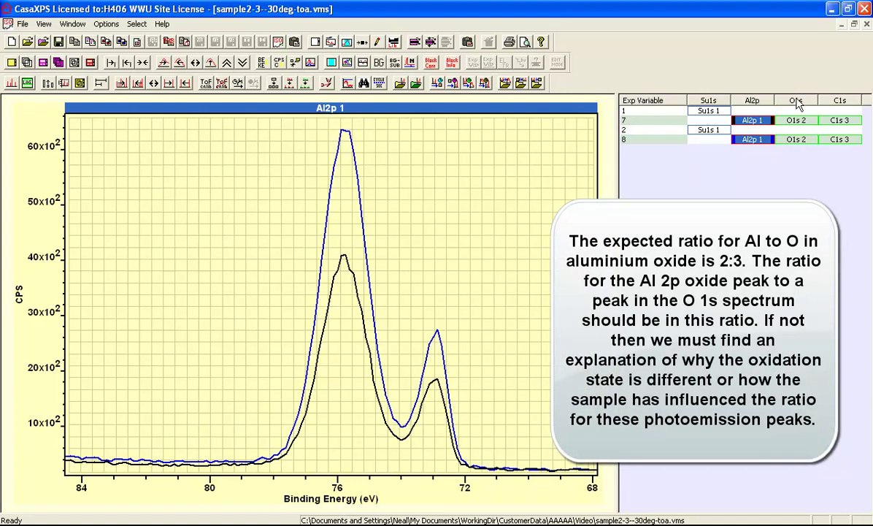
pyautogui.click(26, 62)
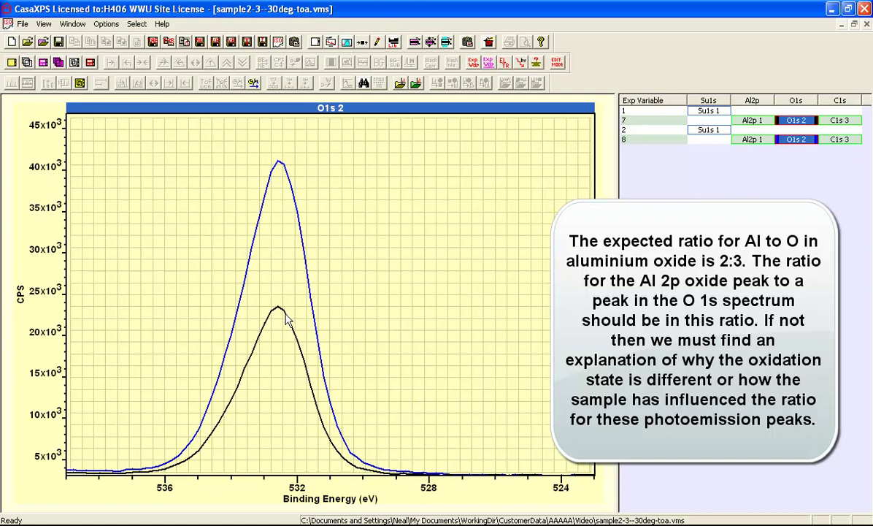
pyautogui.click(752, 100)
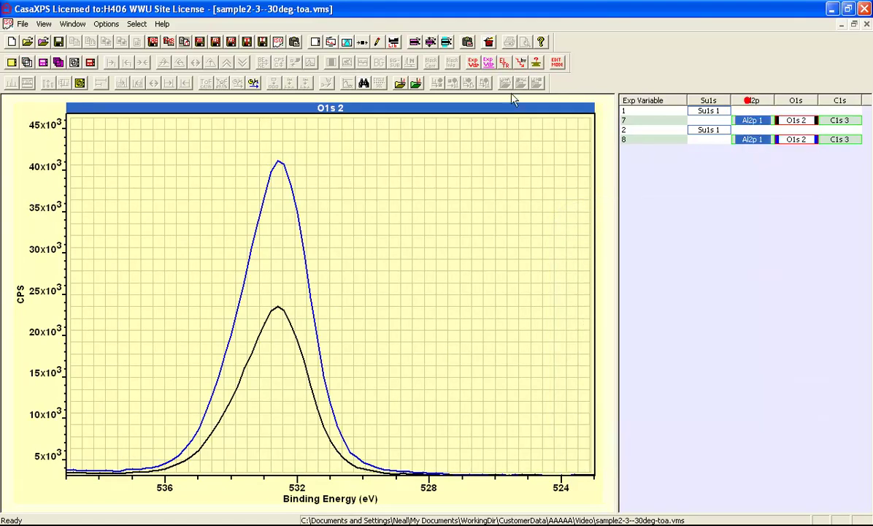
pyautogui.click(26, 62)
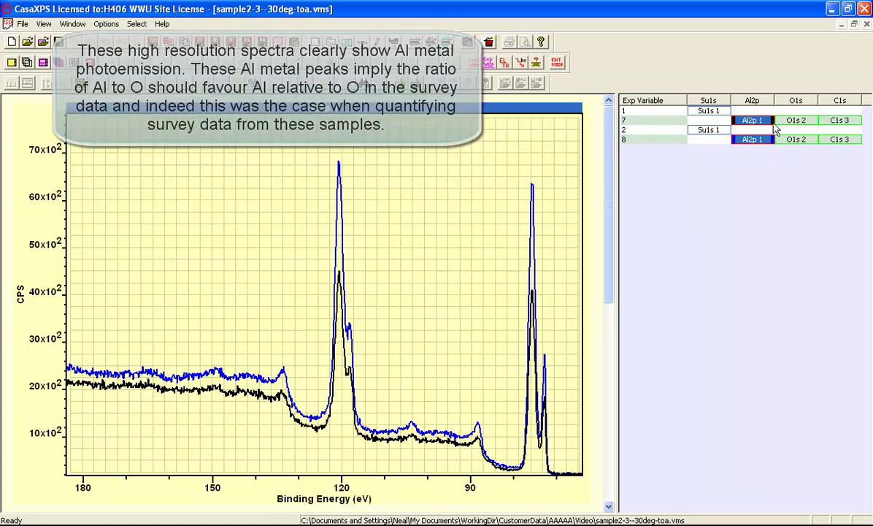
# Step: Plot both samples' Al2p 1, O1s 2 and C1s 3 spectra together on one axis spanning about 530–70 eV
pyautogui.click(657, 127)
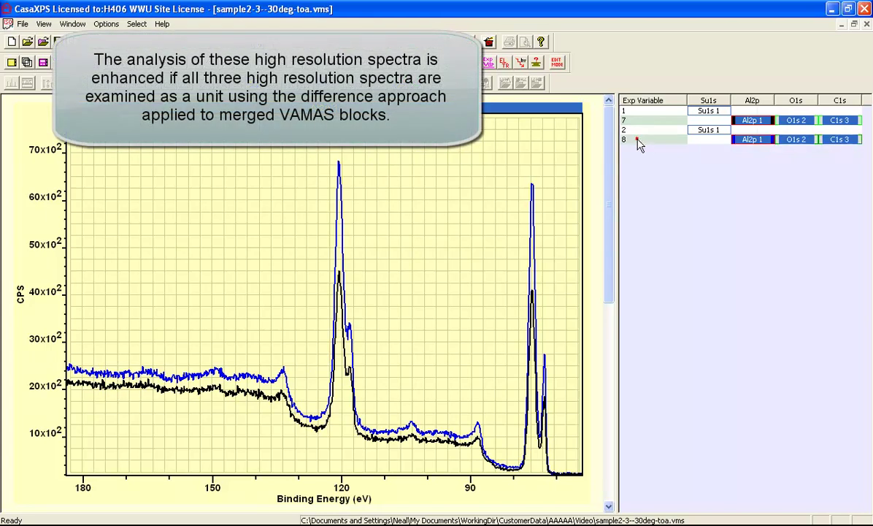
pyautogui.keyDown('ctrl'); pyautogui.click(625, 140); pyautogui.keyUp('ctrl')
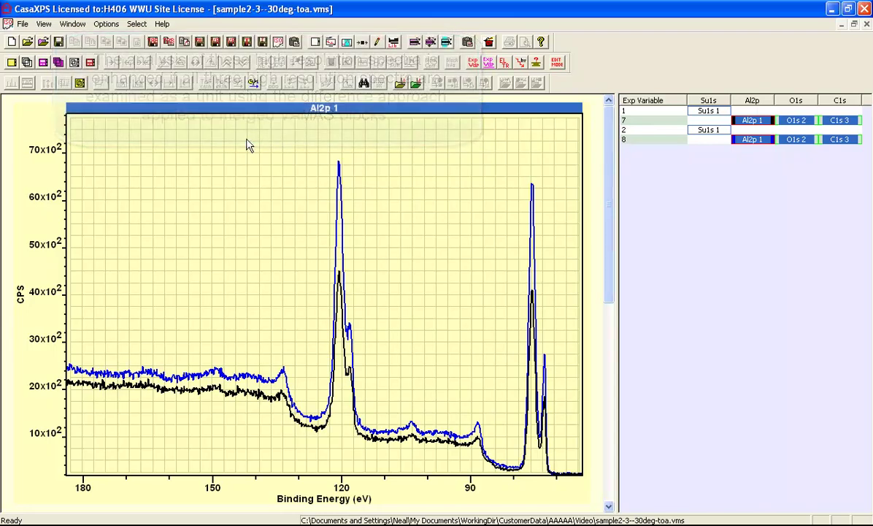
pyautogui.click(74, 63)
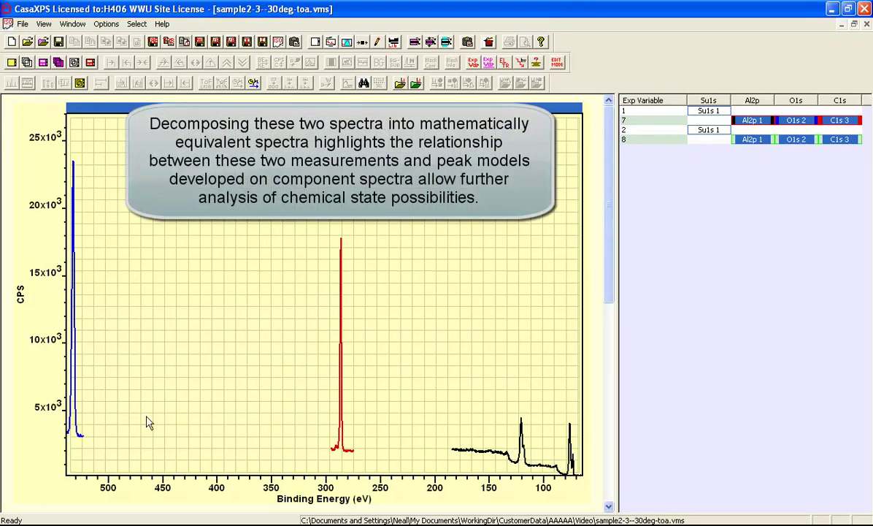
pyautogui.click(611, 406)
pyautogui.click(609, 208)
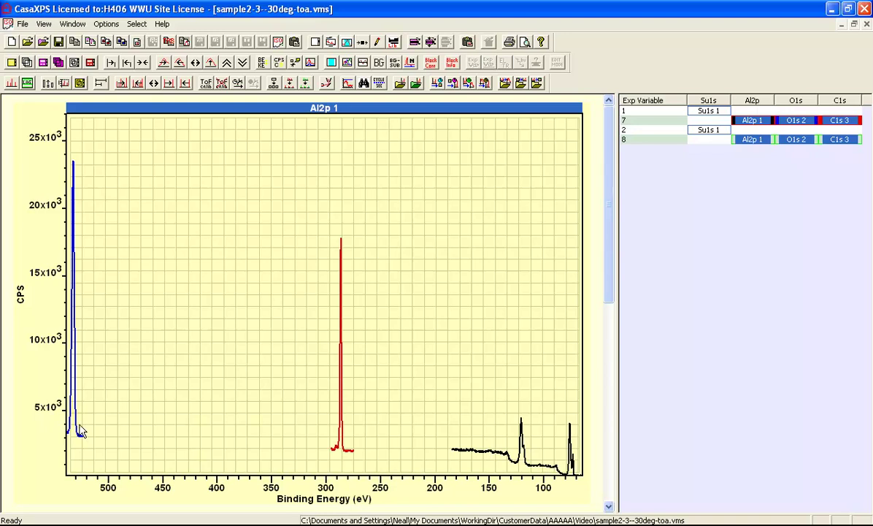
# Step: Bring up the Spectrum Processing dialog on its Test Data page beside the combined plot
pyautogui.click(364, 43)
pyautogui.moveTo(376, 98); pyautogui.dragTo(633, 133)
pyautogui.click(700, 153)
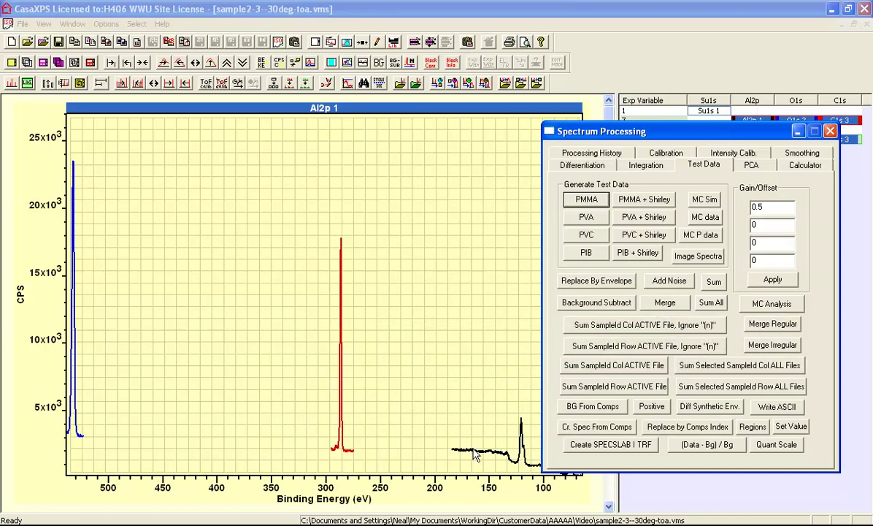
# Step: Merge the blocks into an irregular file, overlay both merged spectra, zoom on Al, then zoom out
pyautogui.click(763, 346)
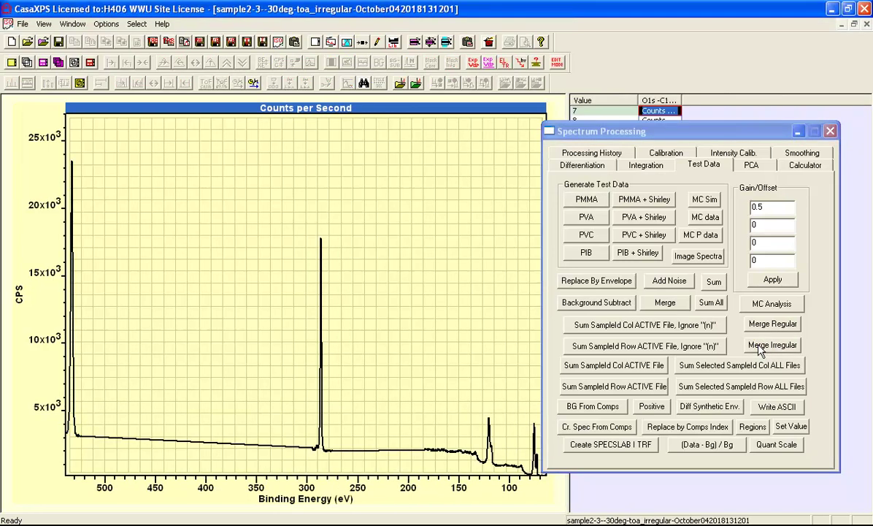
pyautogui.moveTo(658, 132); pyautogui.dragTo(680, 168)
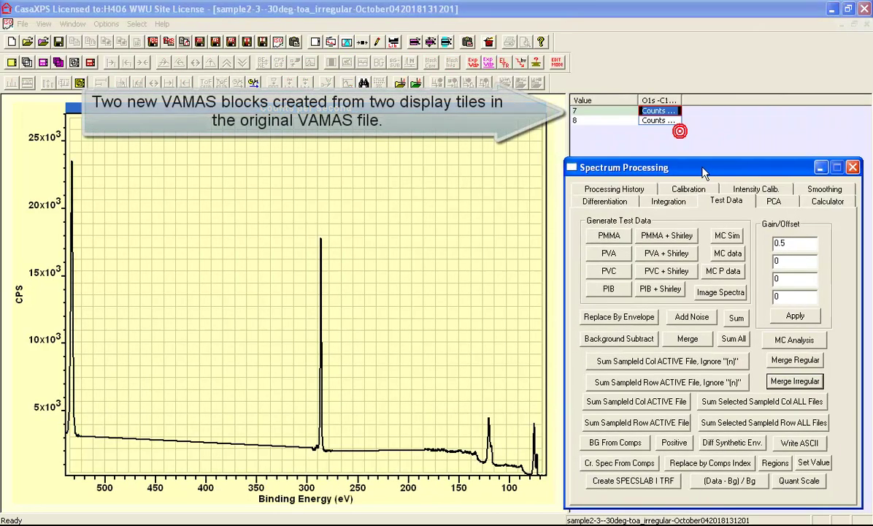
pyautogui.keyDown('shift'); pyautogui.click(662, 120); pyautogui.keyUp('shift')
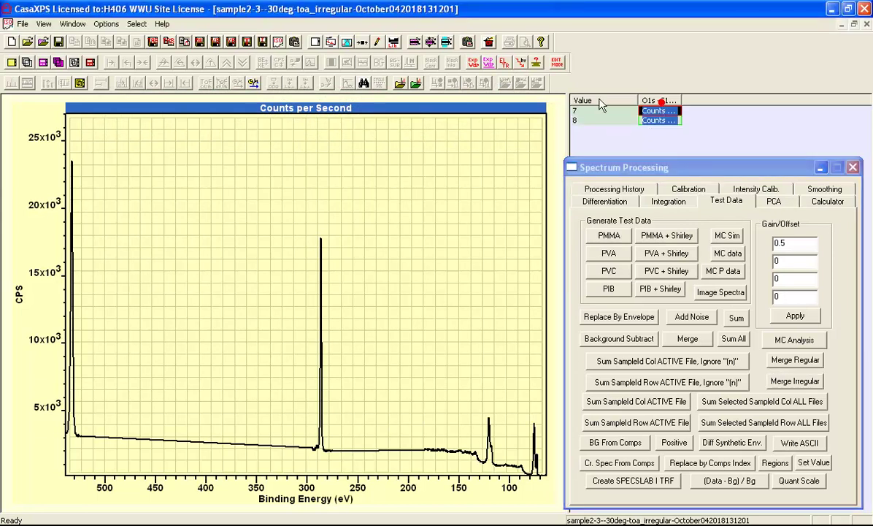
pyautogui.click(26, 64)
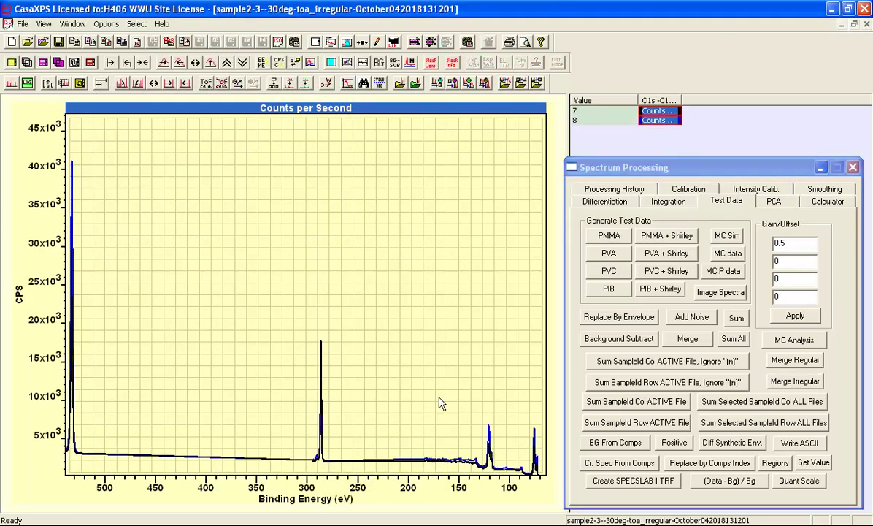
pyautogui.moveTo(438, 397); pyautogui.dragTo(515, 434)
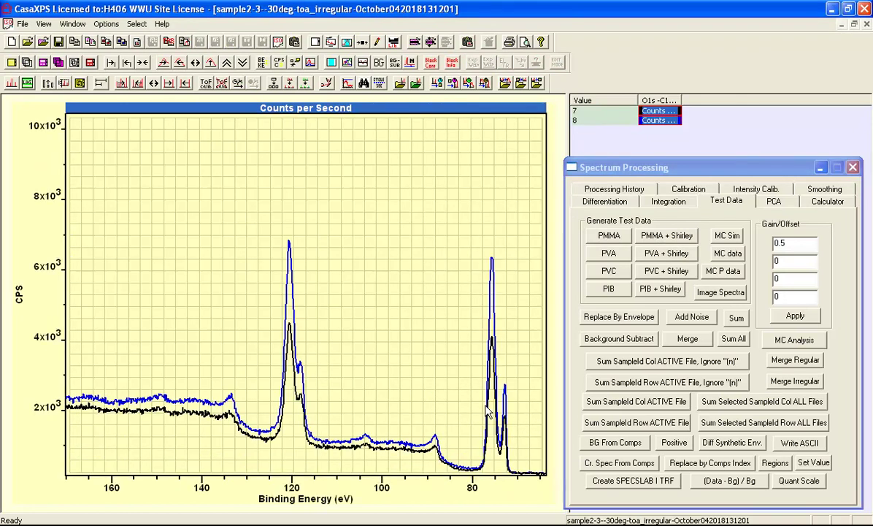
pyautogui.click(142, 62)
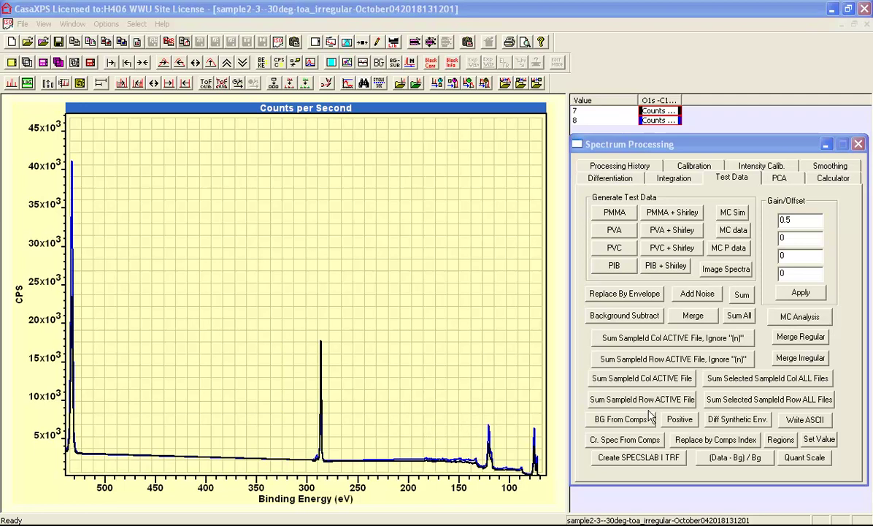
# Step: Generate interpolated difference spectra from the two merged spectra at 0.1 increments
pyautogui.click(819, 181)
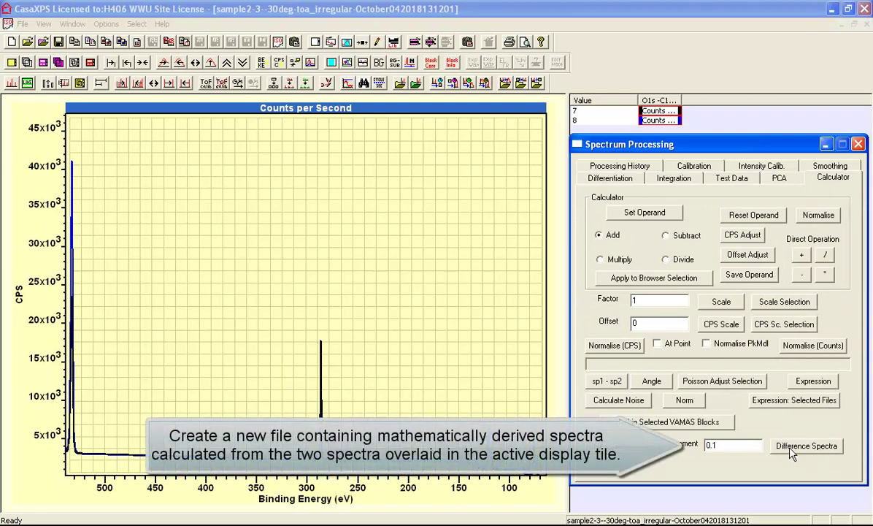
pyautogui.click(654, 117)
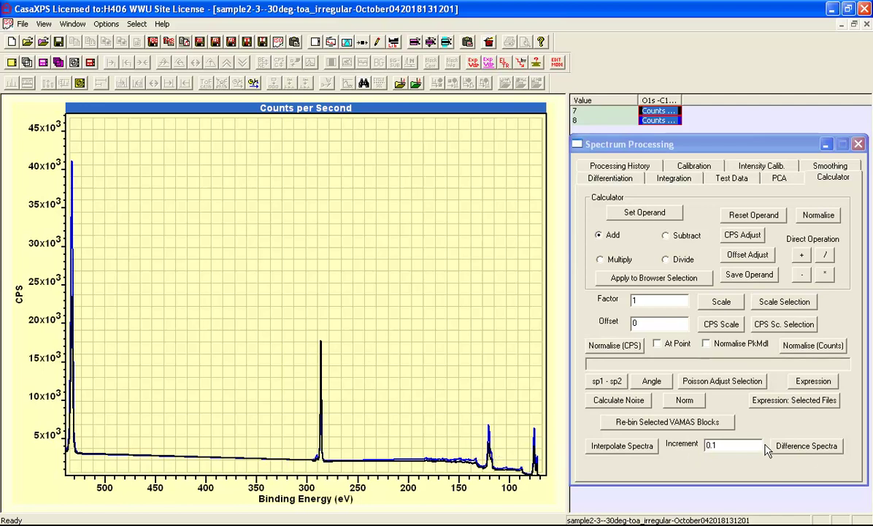
pyautogui.click(800, 451)
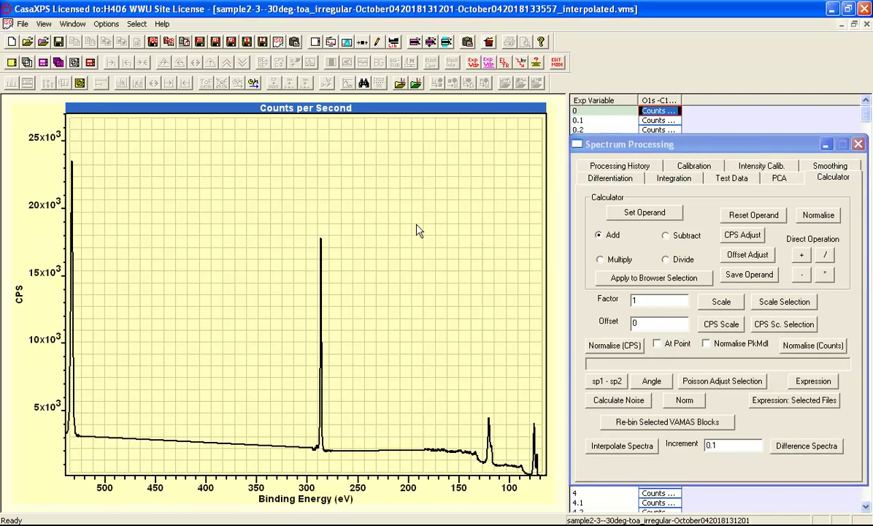
pyautogui.click(72, 24)
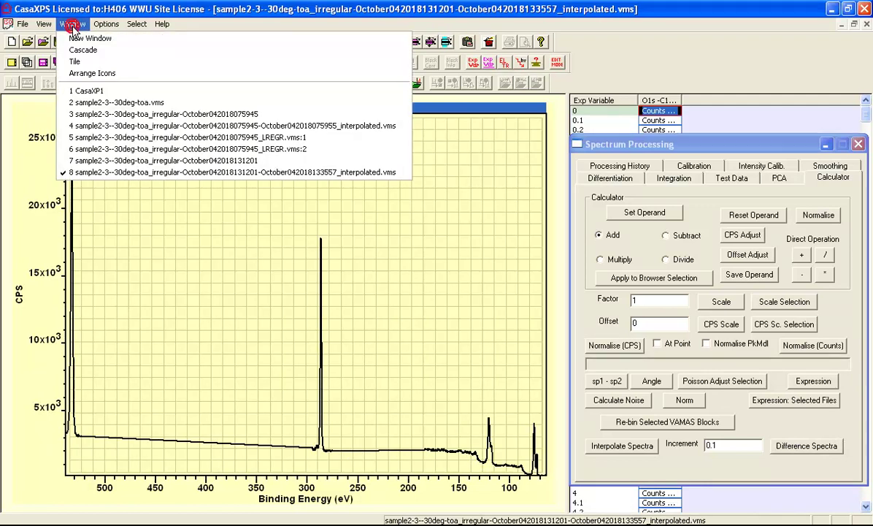
pyautogui.click(155, 127)
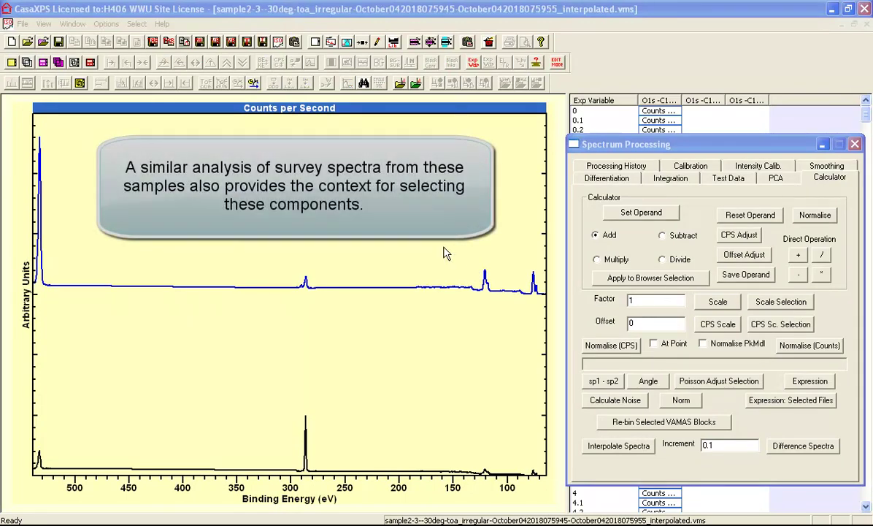
pyautogui.click(650, 100)
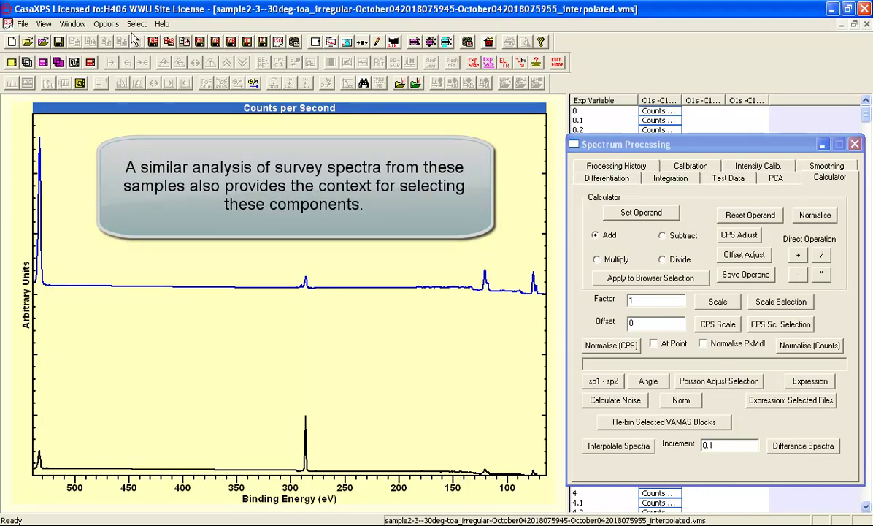
pyautogui.click(83, 24)
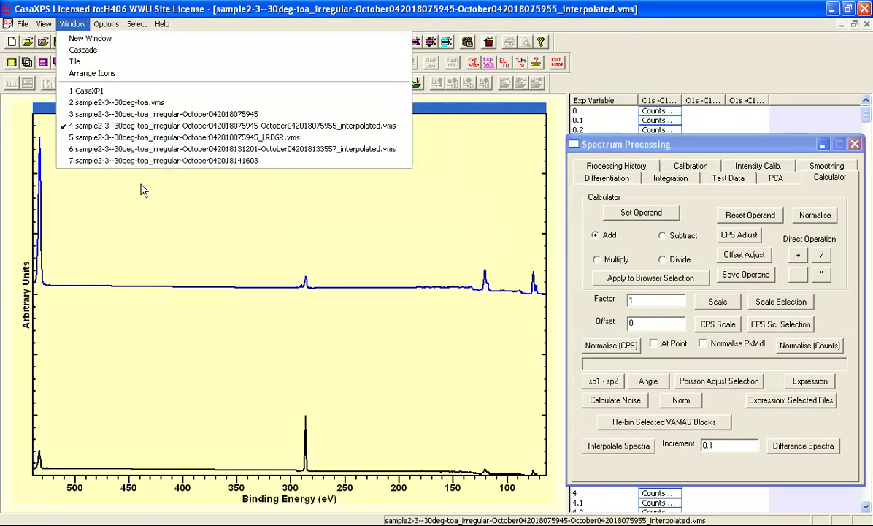
pyautogui.click(145, 160)
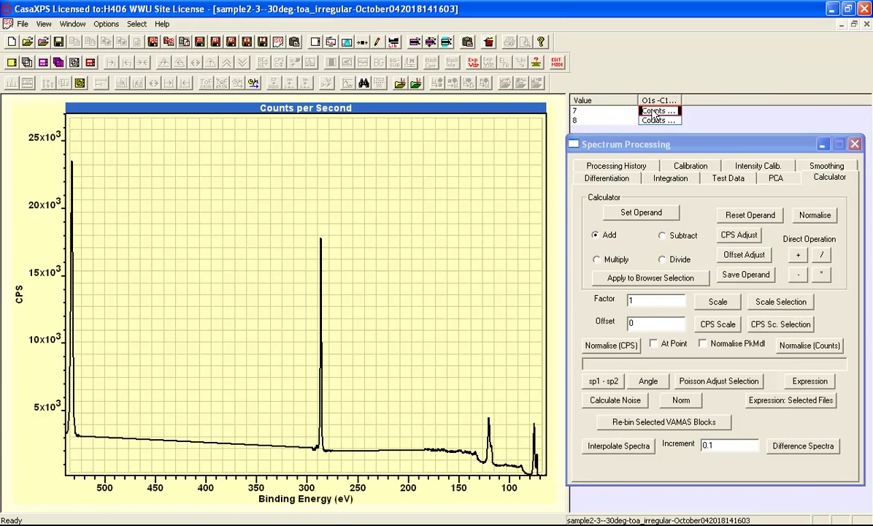
# Step: Copy the 30.1 and 75.3 component spectra into the original file and overlay them
pyautogui.click(467, 44)
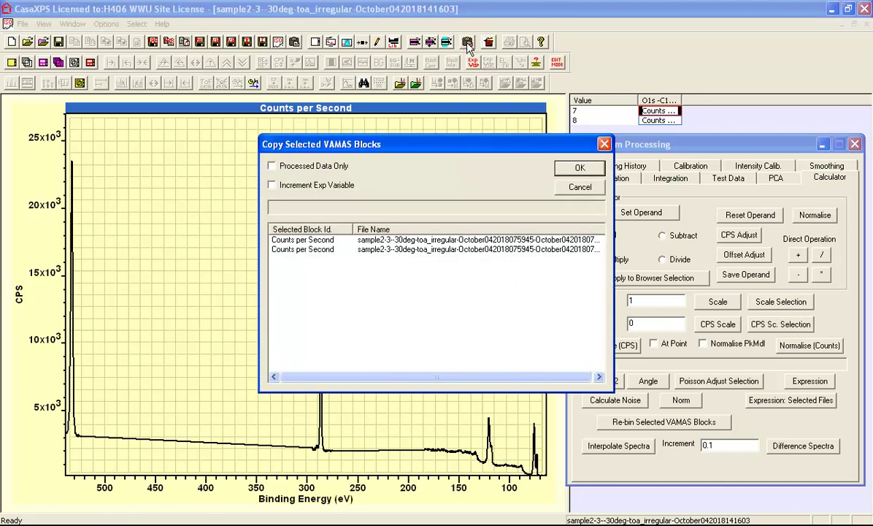
pyautogui.click(579, 169)
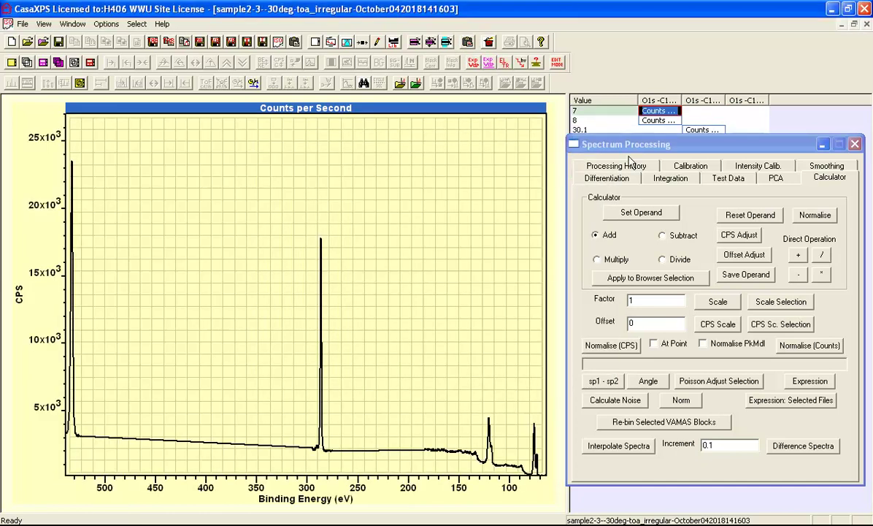
pyautogui.click(697, 130)
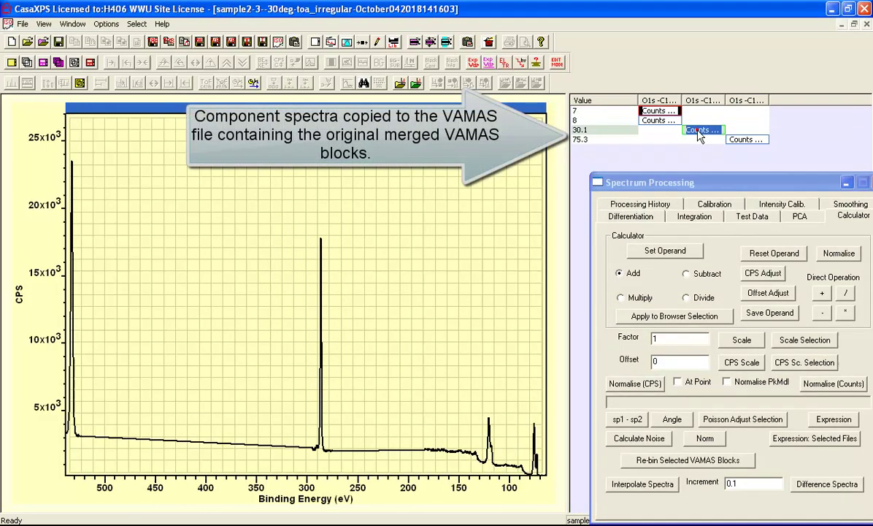
pyautogui.keyDown('ctrl'); pyautogui.click(746, 139); pyautogui.keyUp('ctrl')
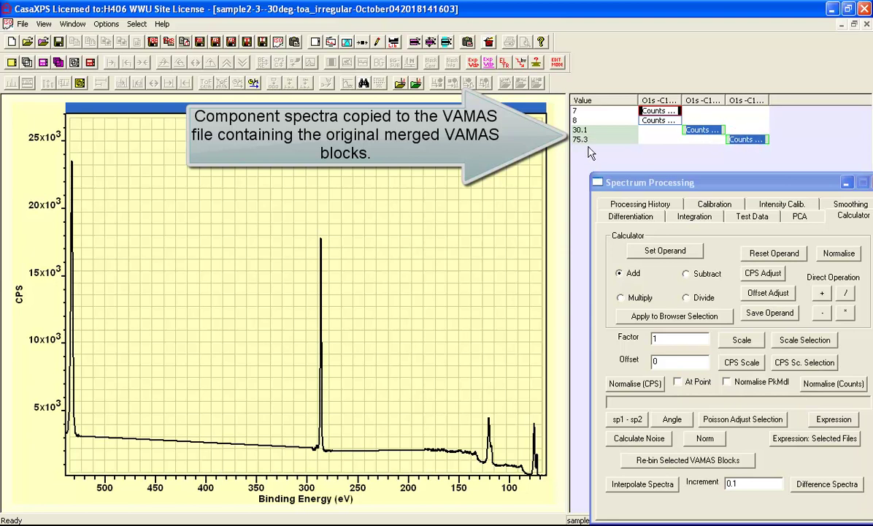
pyautogui.click(27, 63)
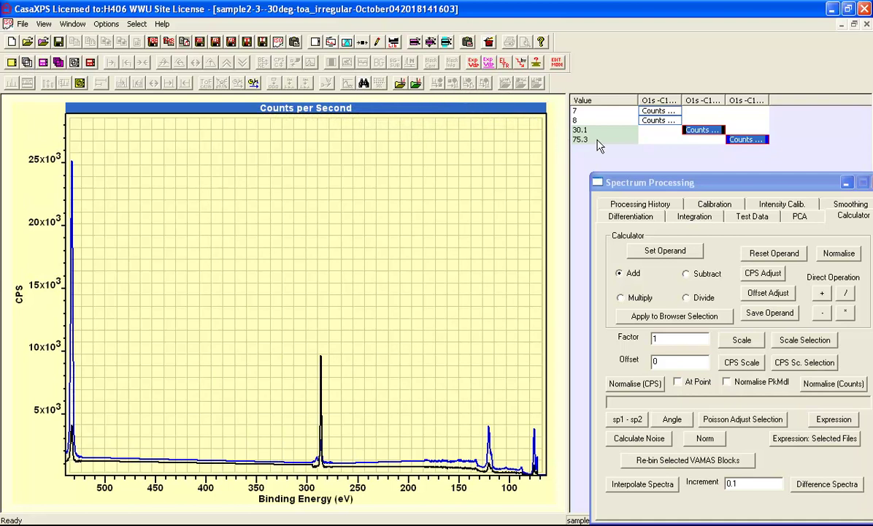
# Step: Select both samples' original survey spectra and show the PCA page of Spectrum Processing
pyautogui.click(654, 103)
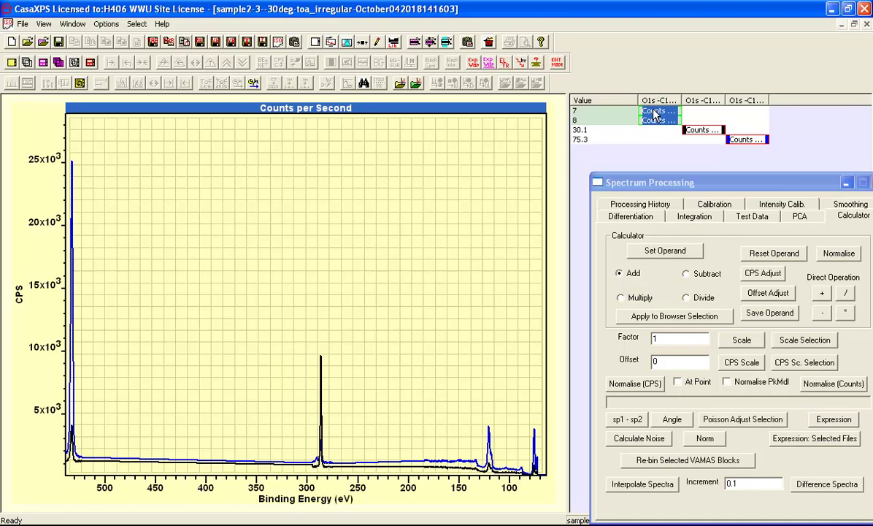
pyautogui.click(801, 218)
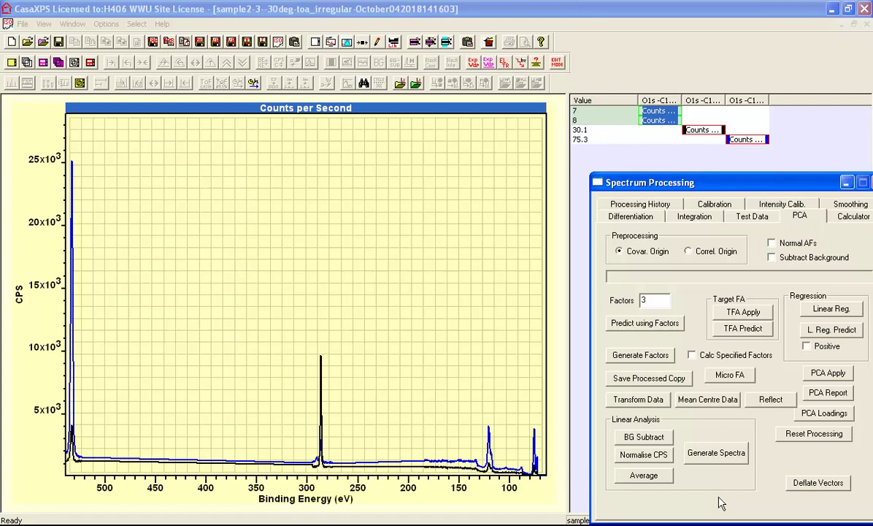
# Step: Fit each survey spectrum with the two components by least squares, then display the row 7 result
pyautogui.click(701, 453)
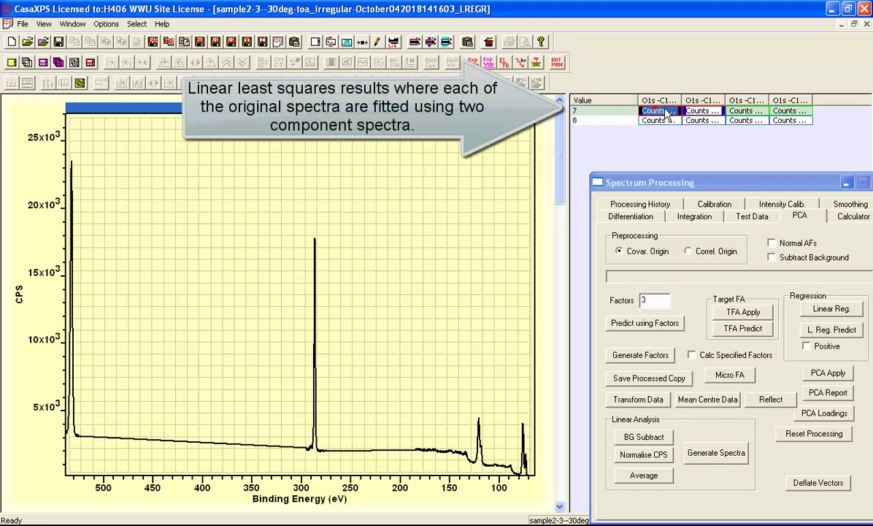
pyautogui.click(659, 111)
pyautogui.click(26, 63)
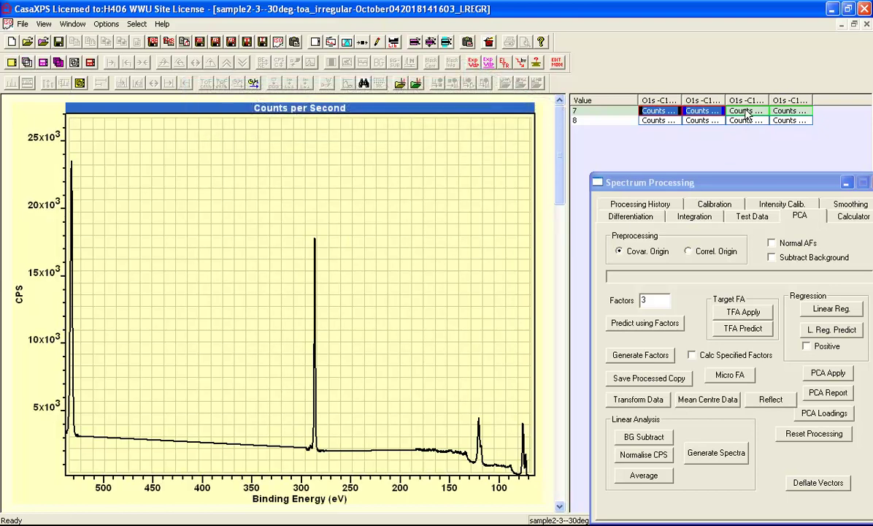
# Step: Overlay all four row 7 fit spectra and zoom into the 60–170 eV Al region
pyautogui.moveTo(655, 111); pyautogui.dragTo(781, 111)
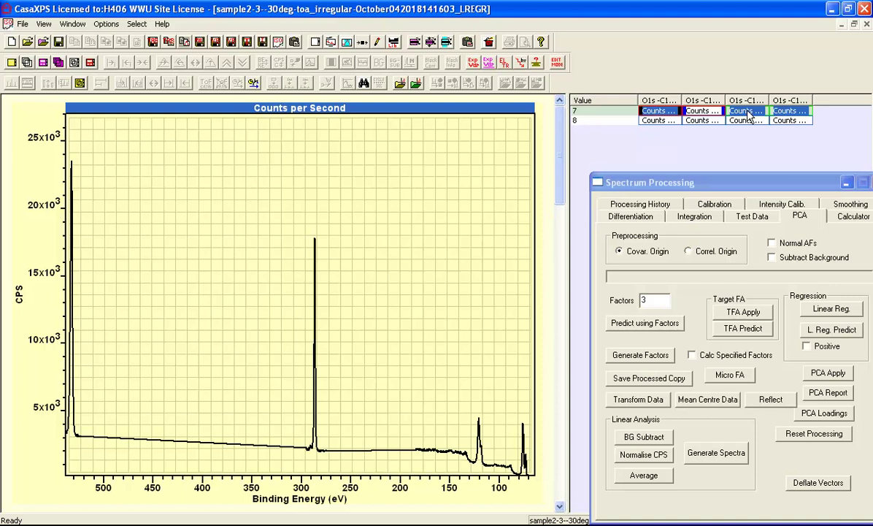
pyautogui.click(27, 62)
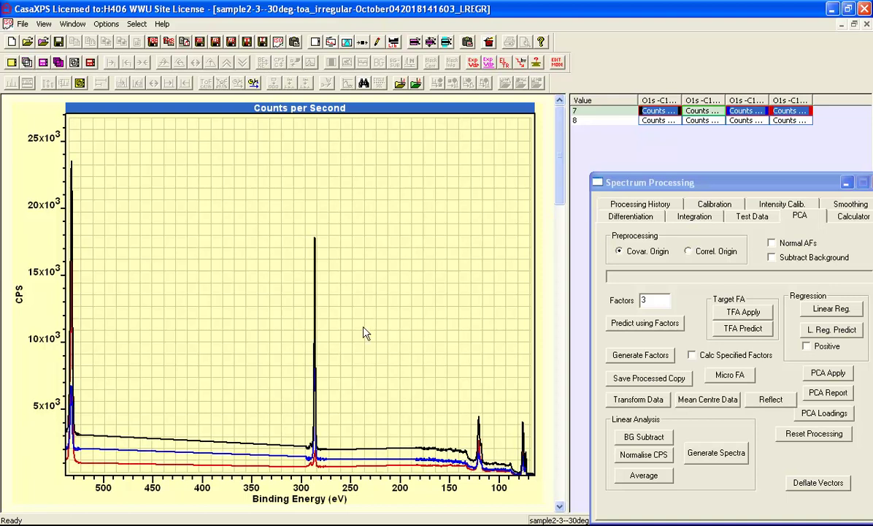
pyautogui.moveTo(428, 403); pyautogui.dragTo(507, 457)
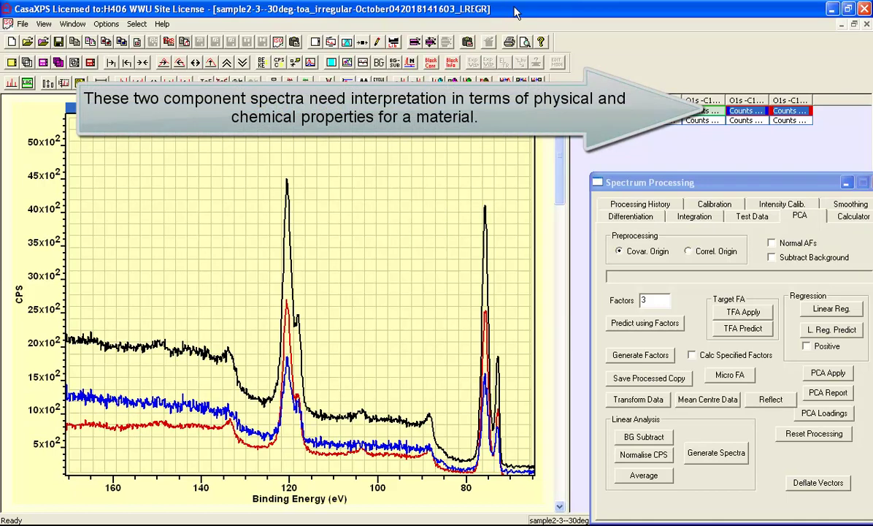
# Step: Step between the row 7 and row 8 fits, finishing on the second spectrum's fit
pyautogui.press('Down')
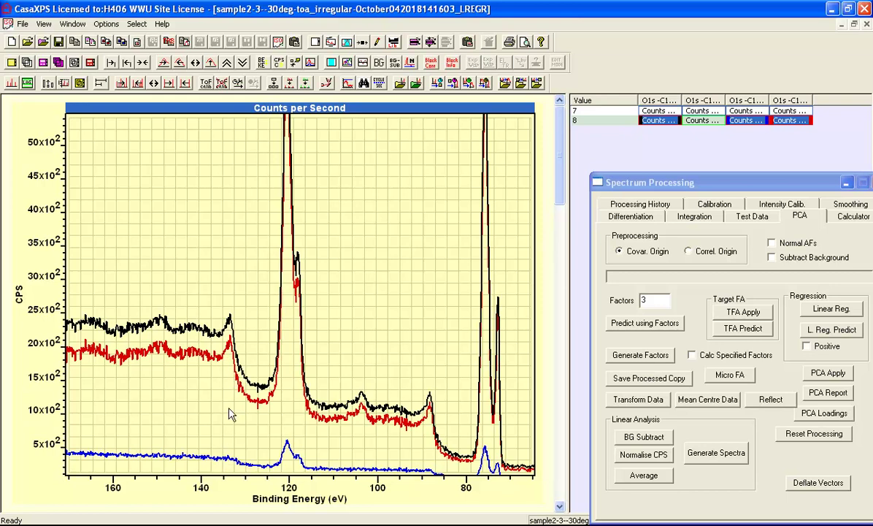
pyautogui.press('Up')
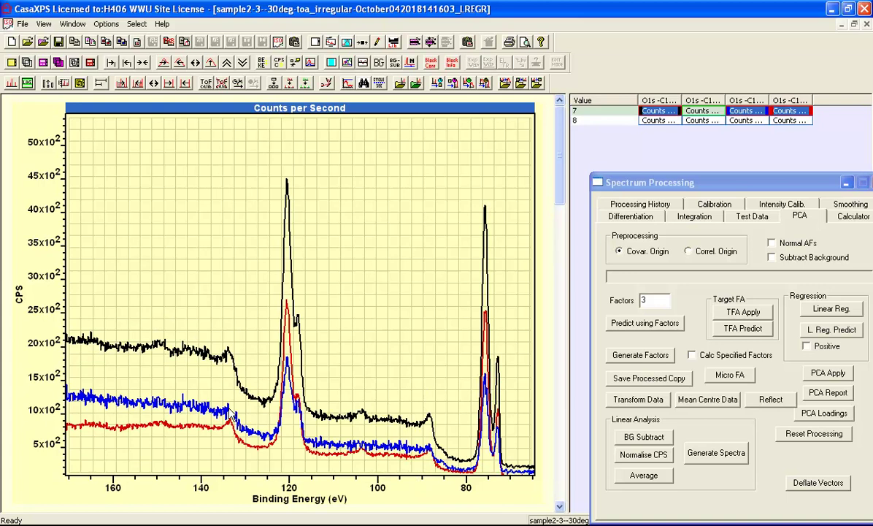
pyautogui.press('Down')
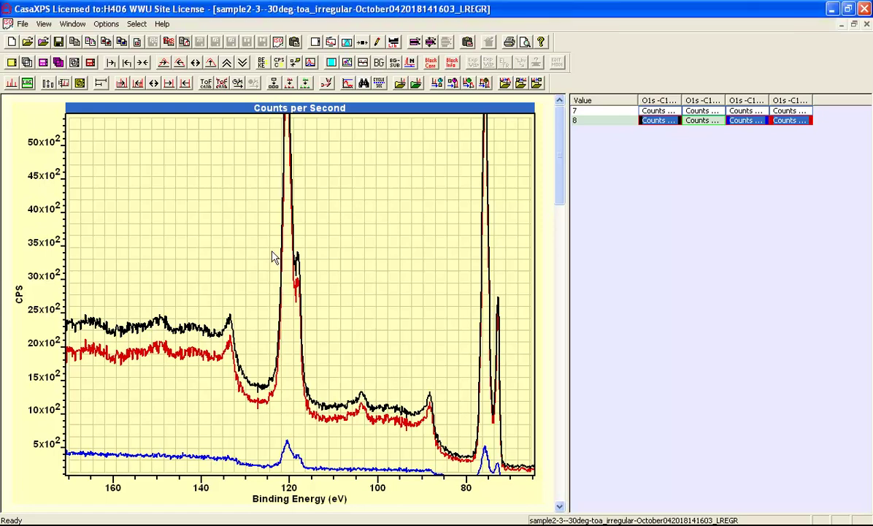
# Step: Switch to the 075945_LREGR regression results from the Window menu
pyautogui.click(72, 24)
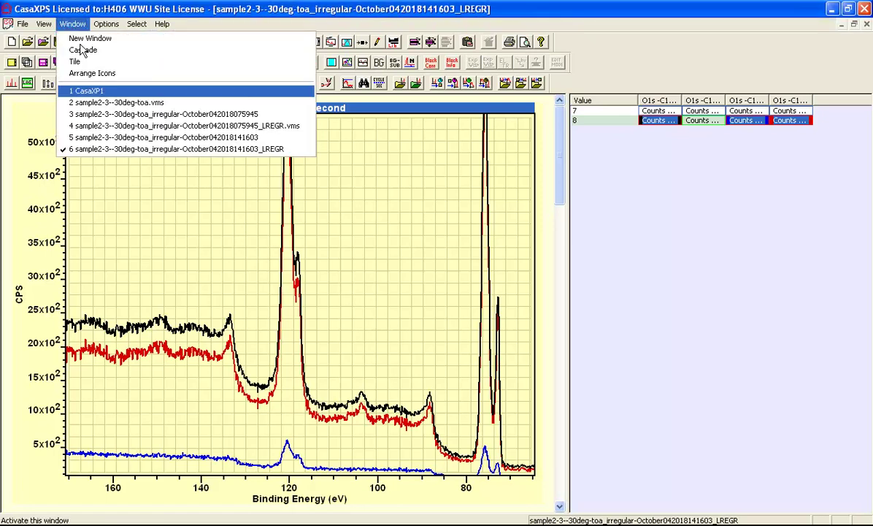
pyautogui.click(132, 125)
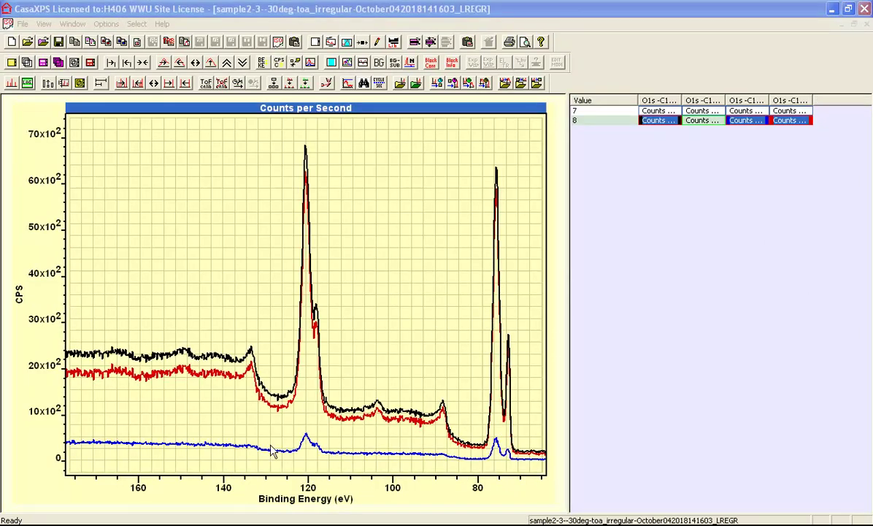
# Step: Plot the row 8 column 3 component alone, zoom on its Al 2p peaks, then restore the full range
pyautogui.click(747, 120)
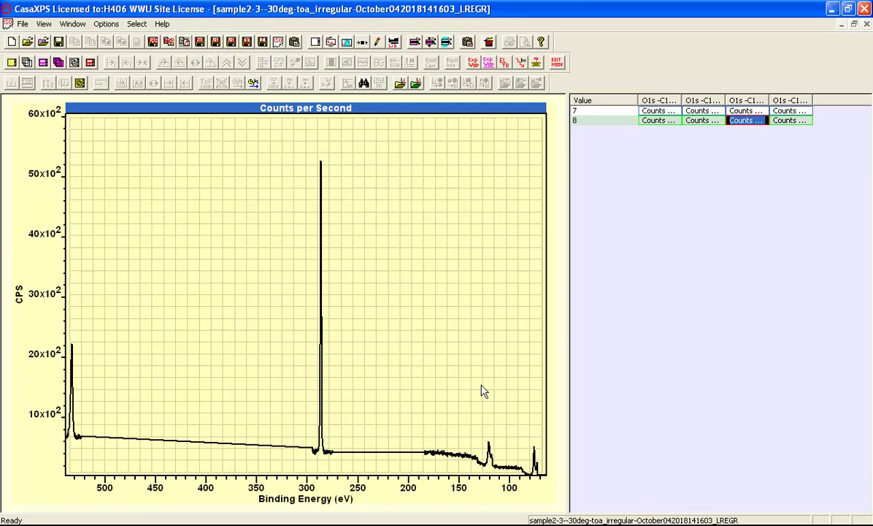
pyautogui.moveTo(428, 427); pyautogui.dragTo(548, 478)
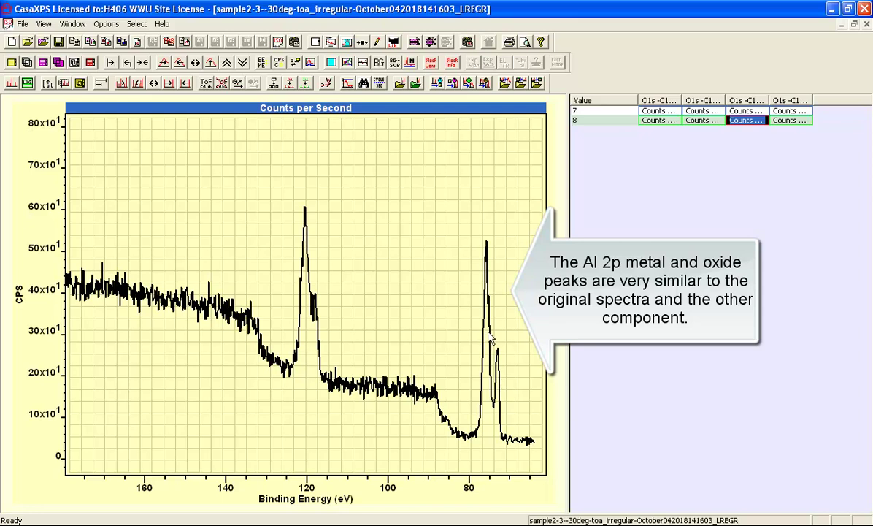
pyautogui.click(142, 62)
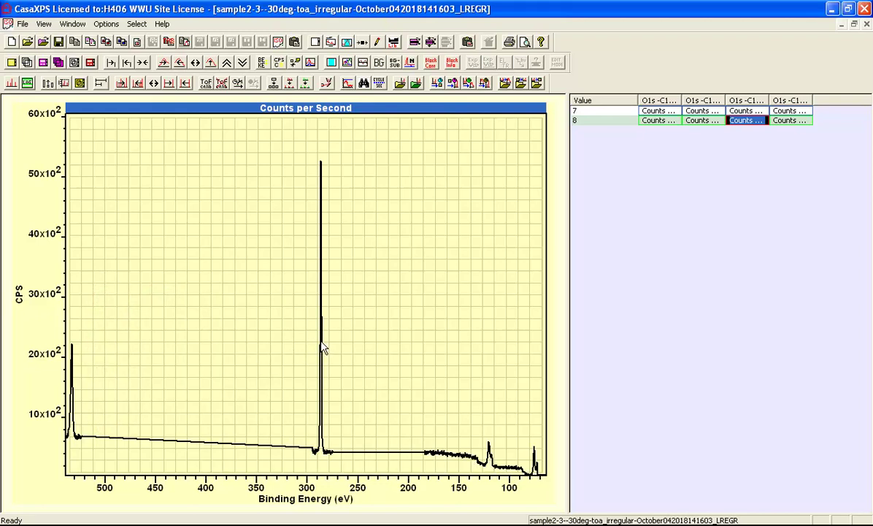
# Step: Overlay all four row 8 spectra and zoom on the 60–185 eV Al region
pyautogui.keyDown('ctrl'); pyautogui.click(659, 121); pyautogui.keyUp('ctrl')
pyautogui.keyDown('shift'); pyautogui.click(787, 121); pyautogui.keyUp('shift')
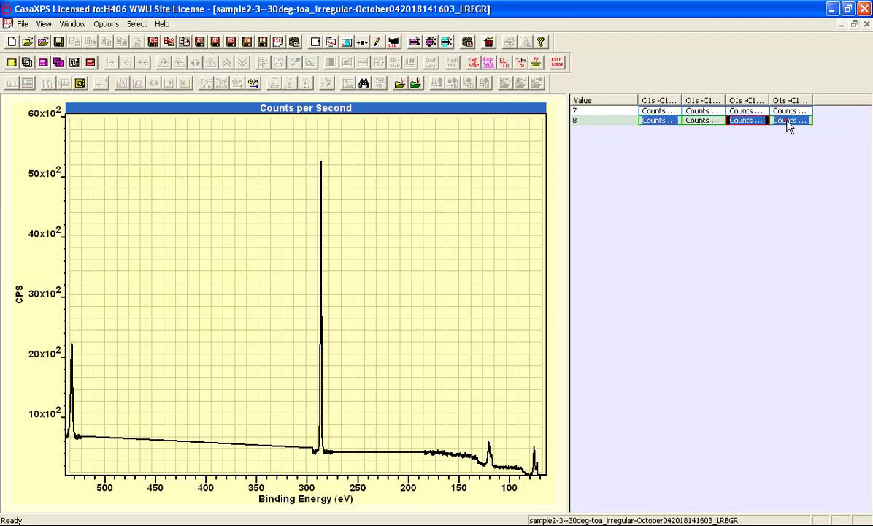
pyautogui.click(25, 63)
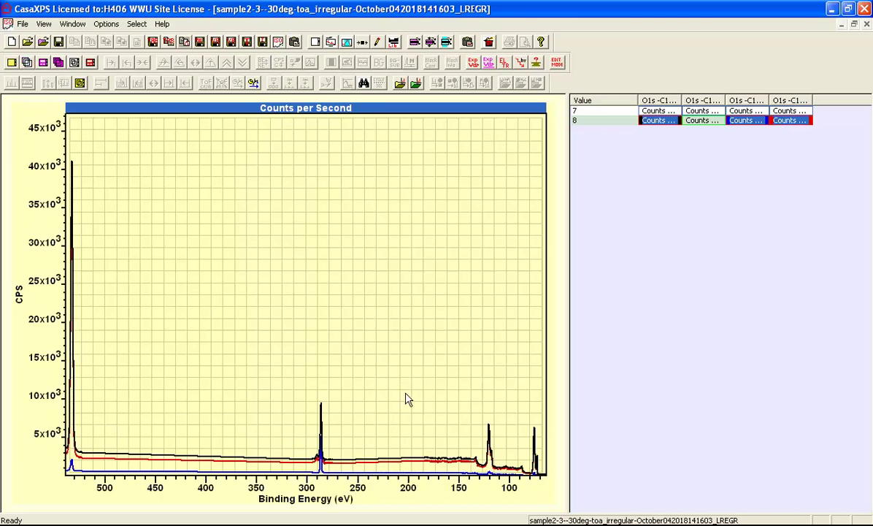
pyautogui.moveTo(419, 405); pyautogui.dragTo(524, 462)
pyautogui.click(486, 417)
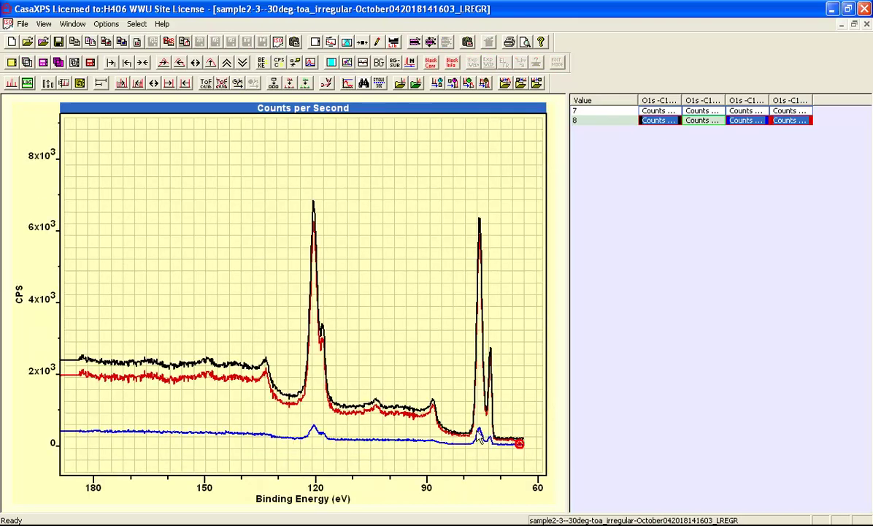